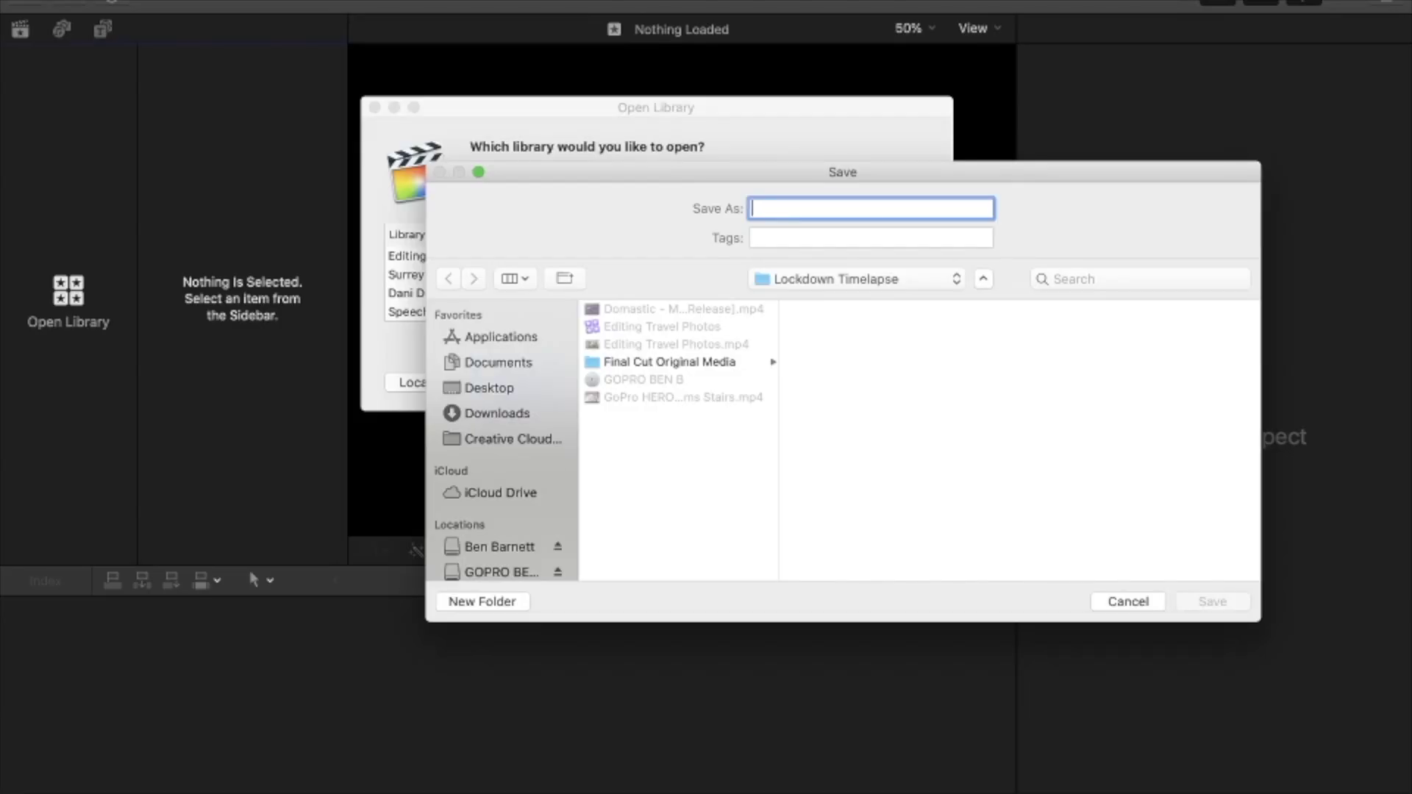
type("Ti")
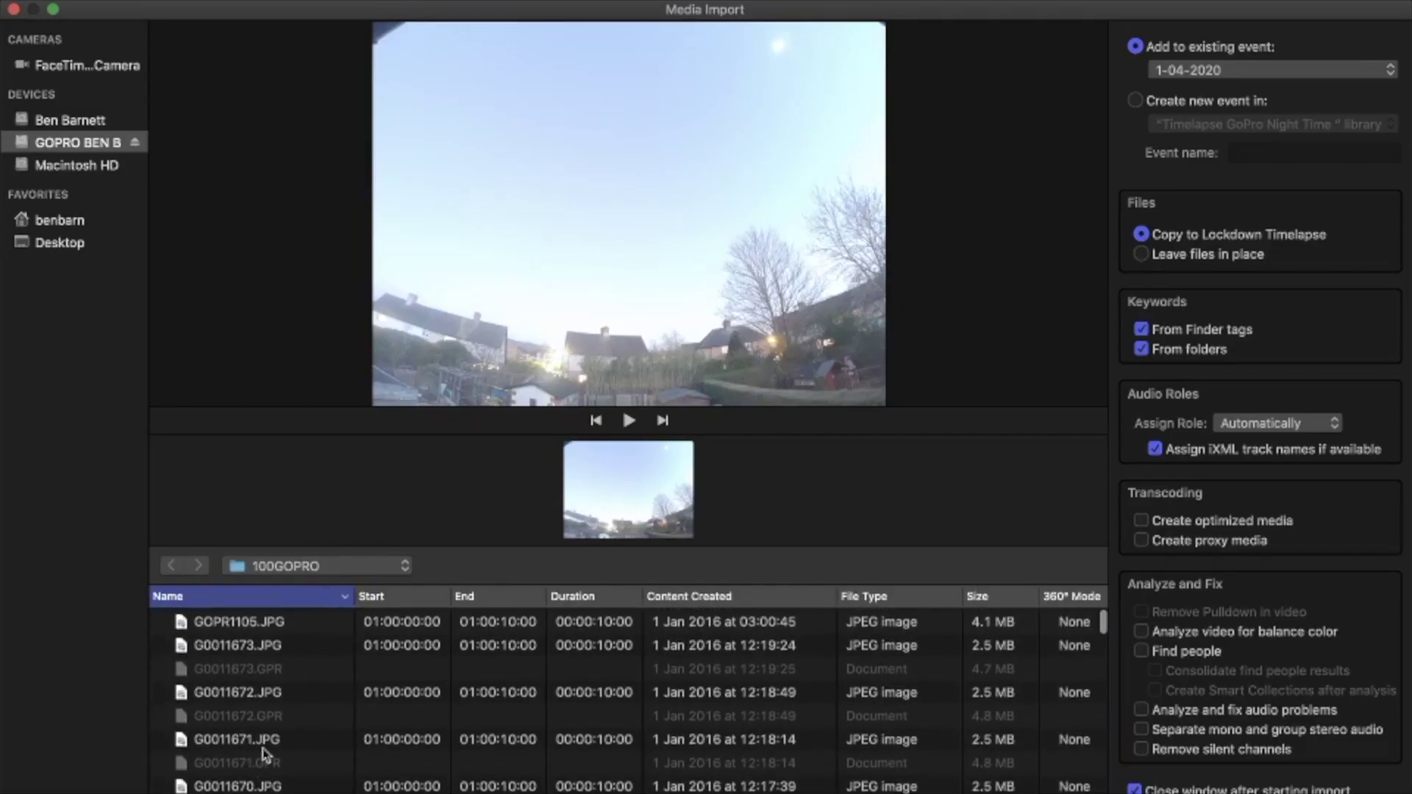
Select all 568 GoPro night-lapse photos and import them into the 1-04-2020 event.
key("super+a")
key("Return")
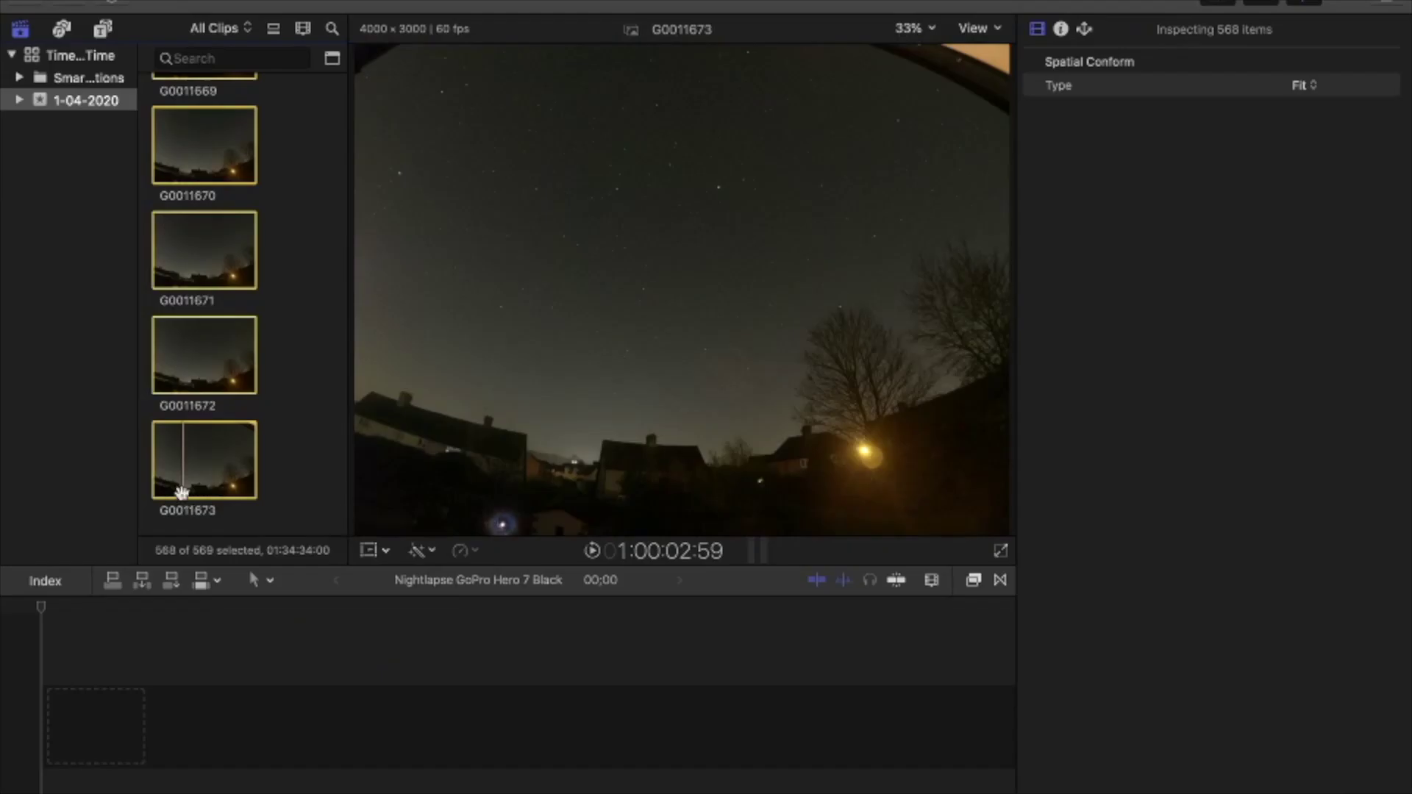
Place all 568 photos in the timeline and shorten each to one frame, totalling 18;28.
mouse_move(193, 412)
left_mouse_down()
mouse_move(171, 678)
mouse_move(114, 717)
left_mouse_up()
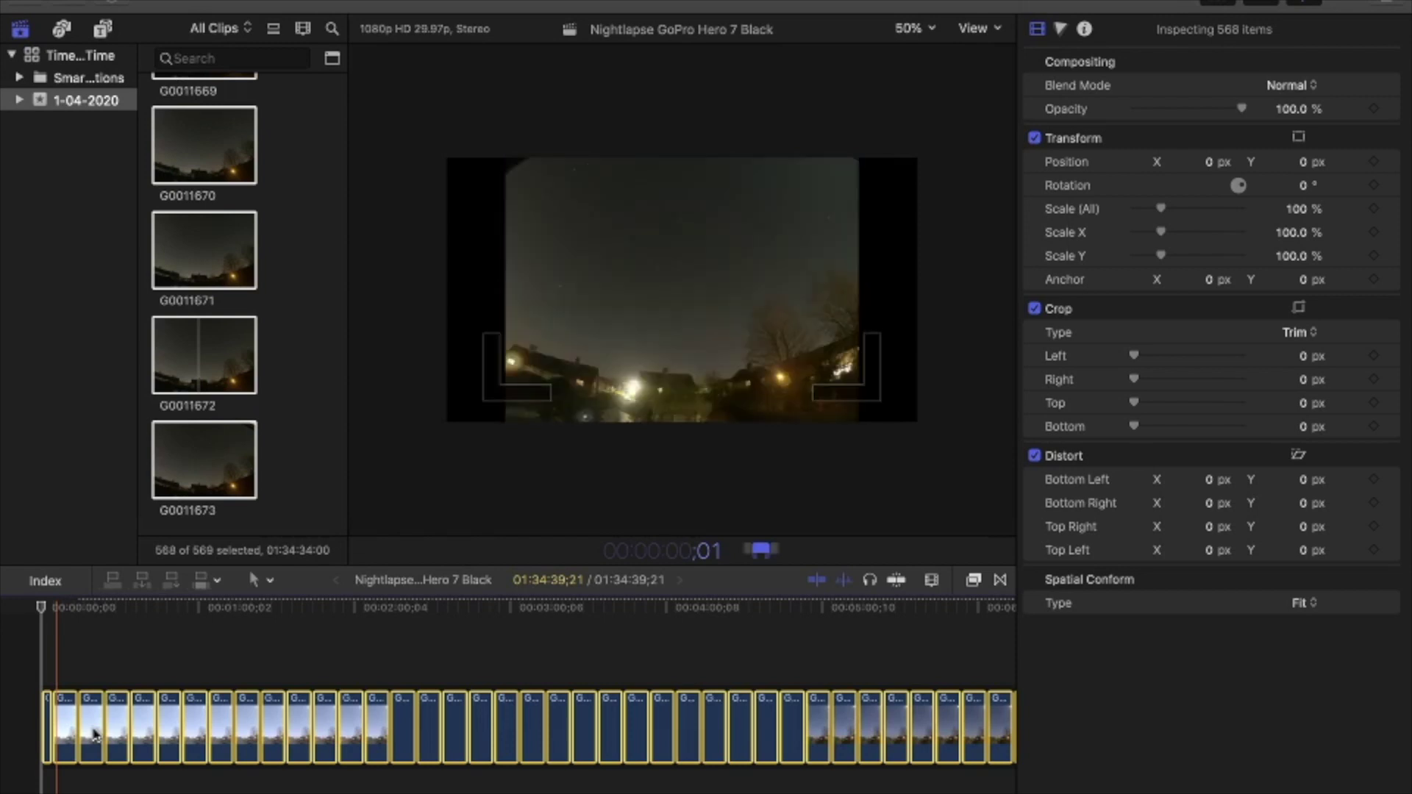
key("Return")
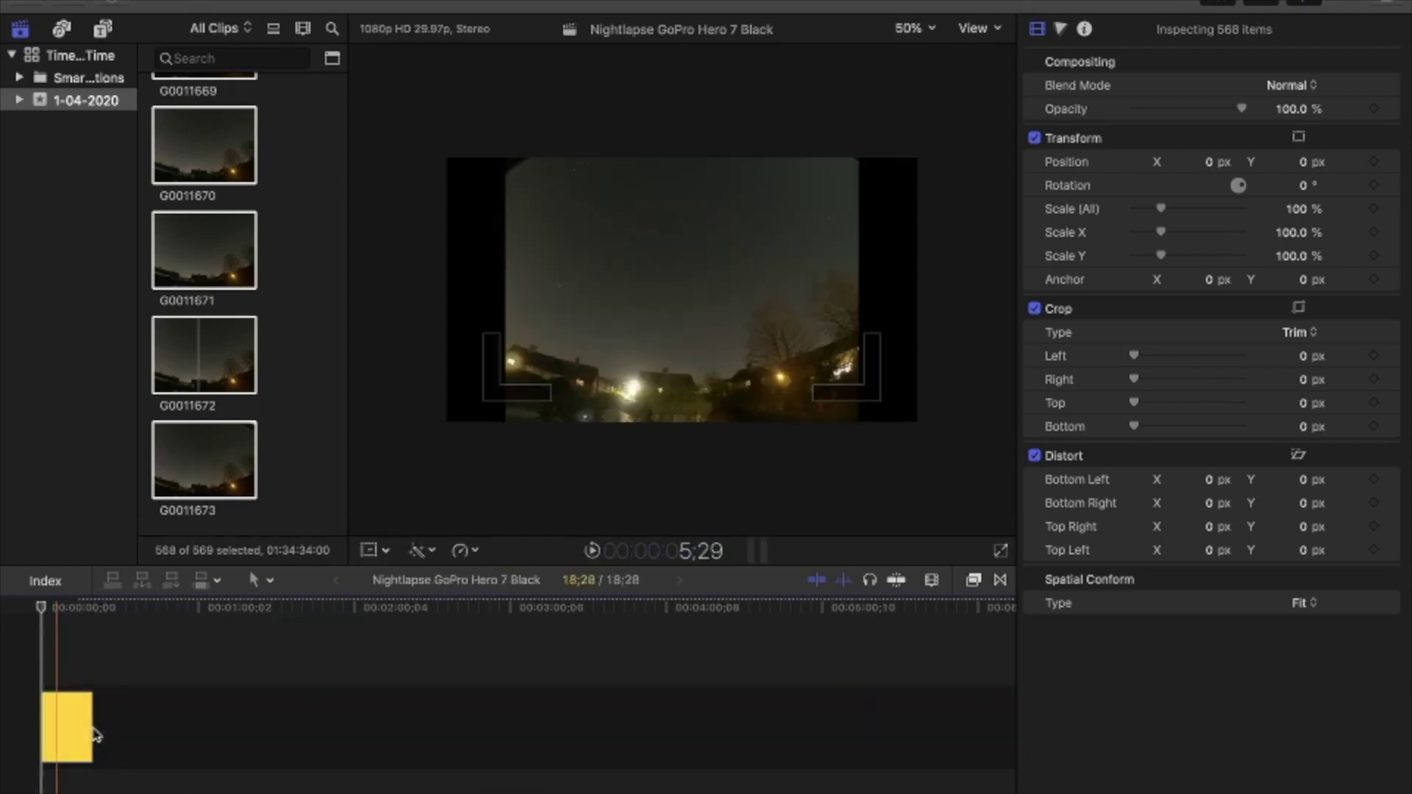
key("super+equal")
Combine the photos into compound clip 'Nightlapse GoPro Hero 7 Black Clip' and scale it to about 132%.
right_click(221, 725)
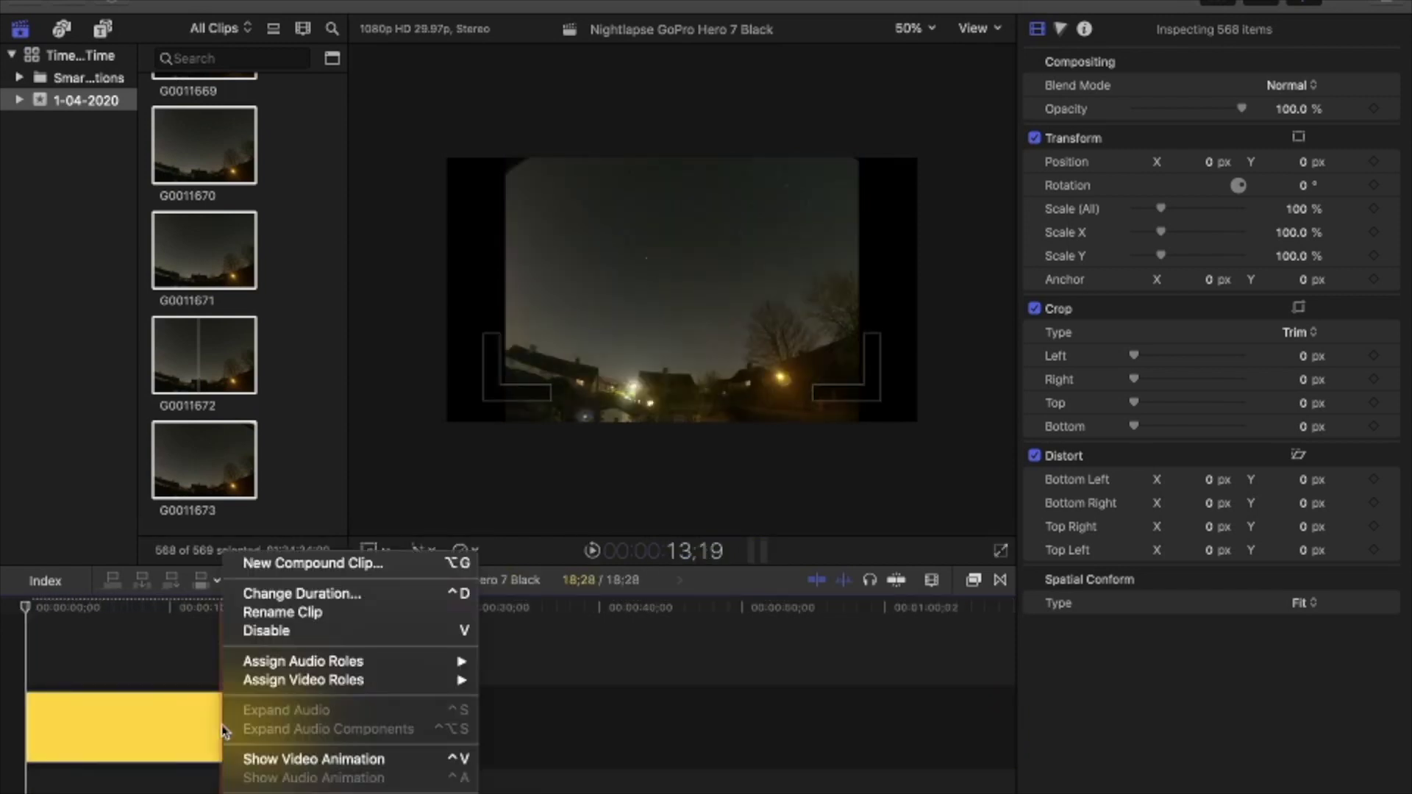
left_click(284, 567)
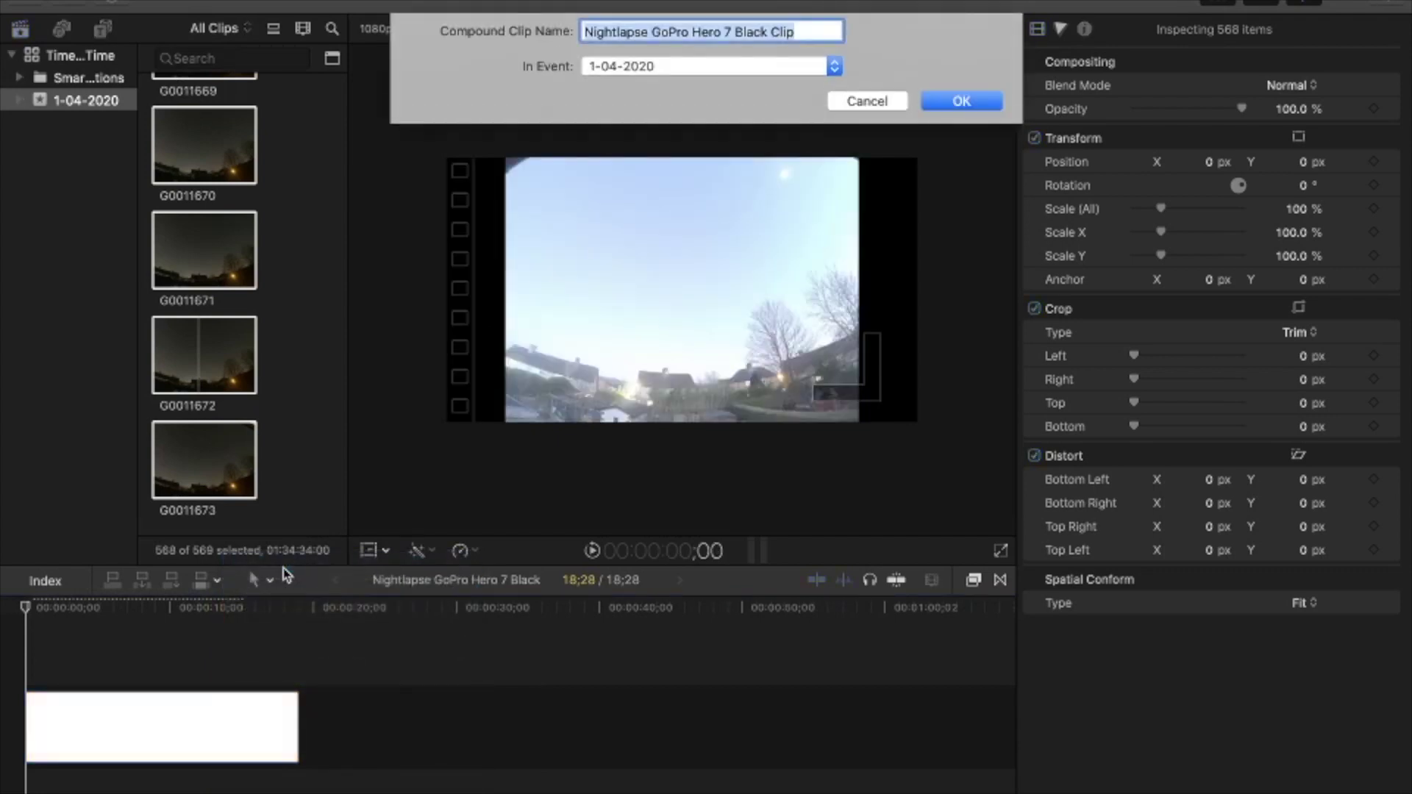
key("Return")
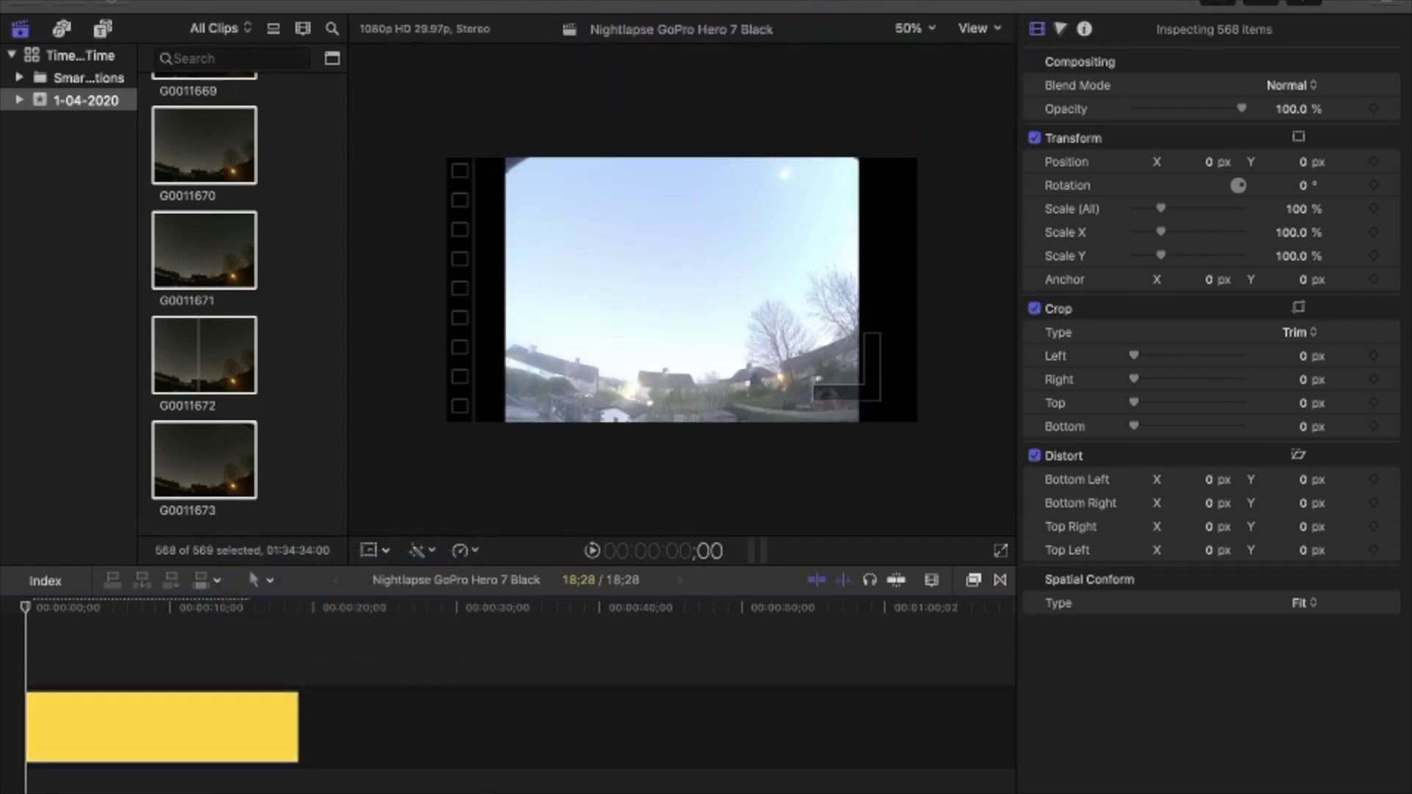
key("shift+t")
left_click_drag(924, 419, 960, 468)
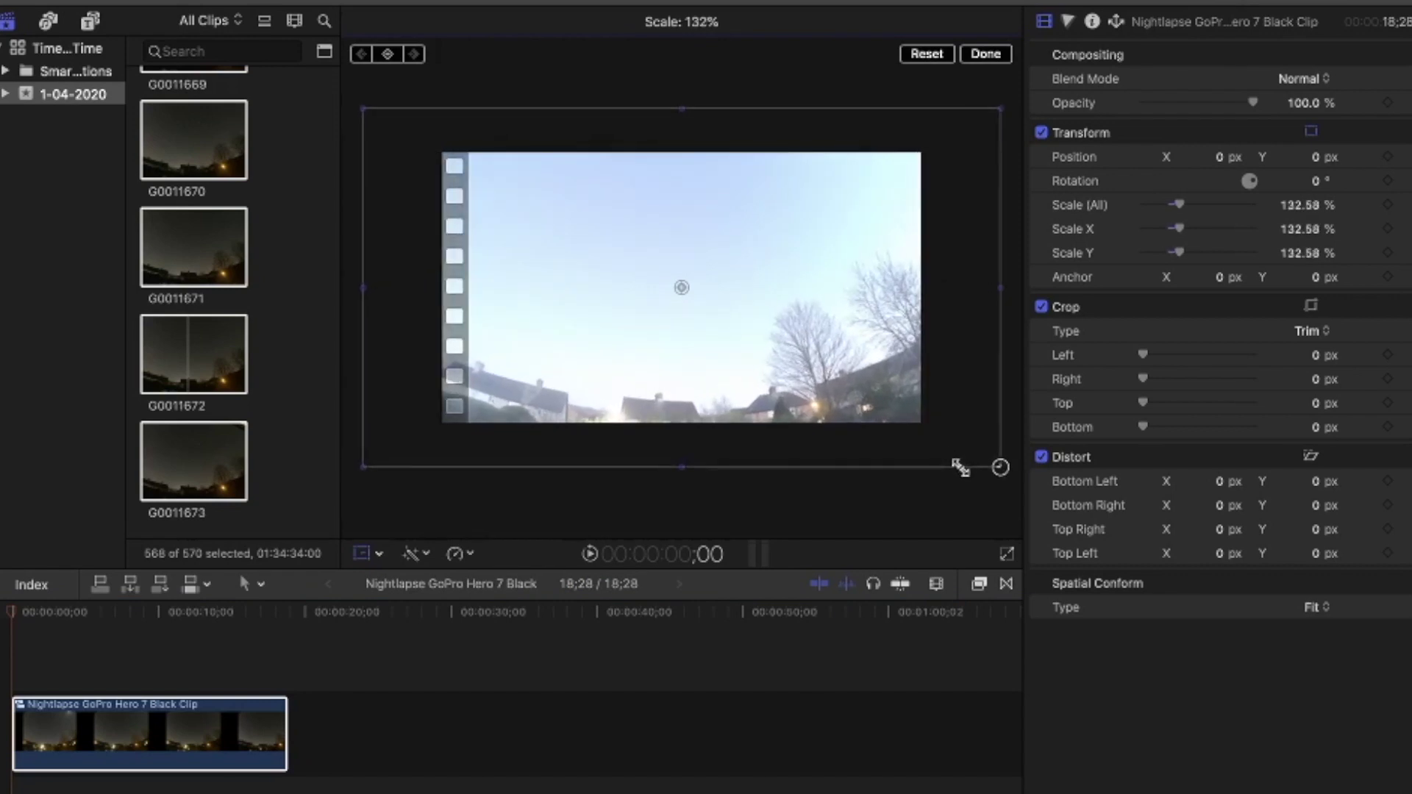